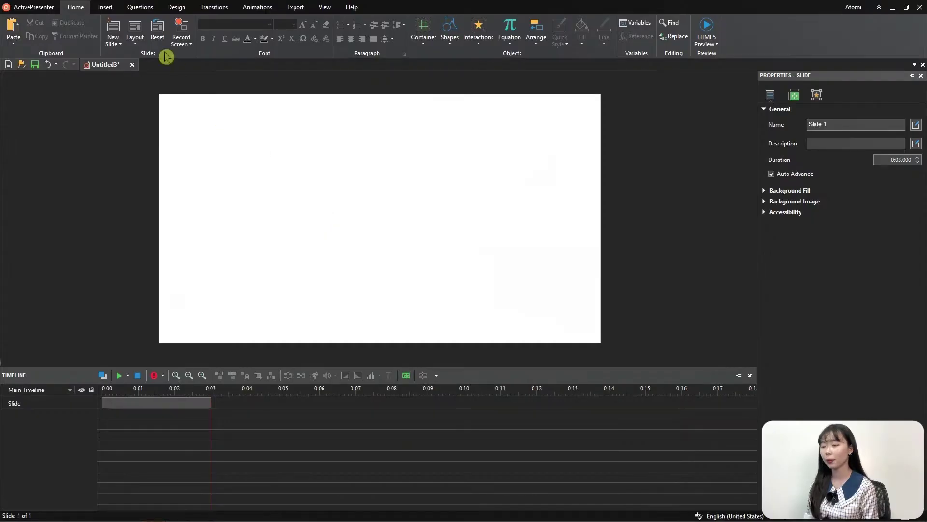
Step: Insert a 4-column, 3-row table and draw it across the middle of the slide
{"action": "left_click", "coordinate": [110, 8]}
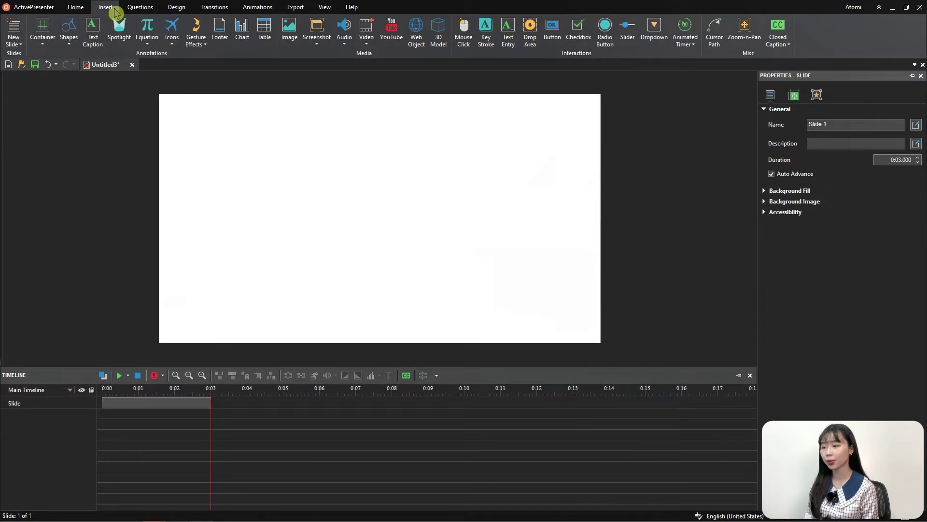
{"action": "left_click", "coordinate": [264, 30]}
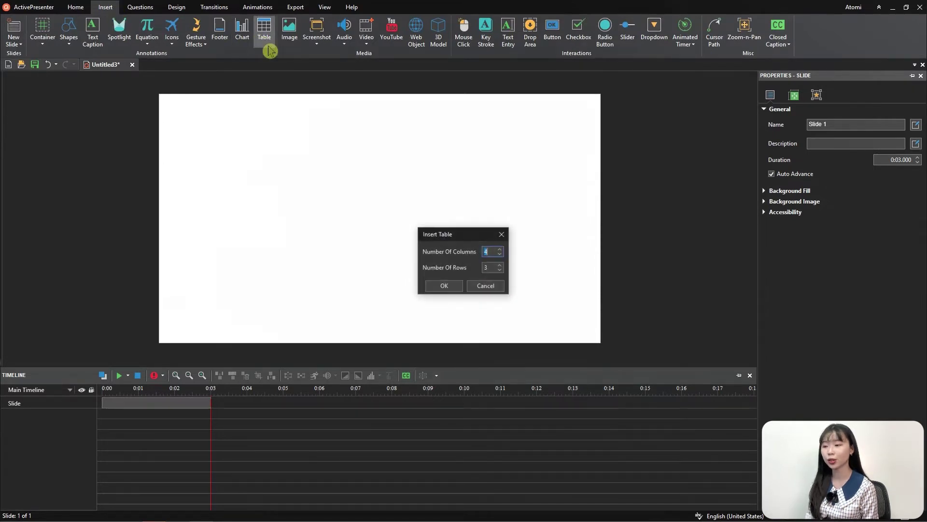
{"action": "left_click", "coordinate": [456, 290]}
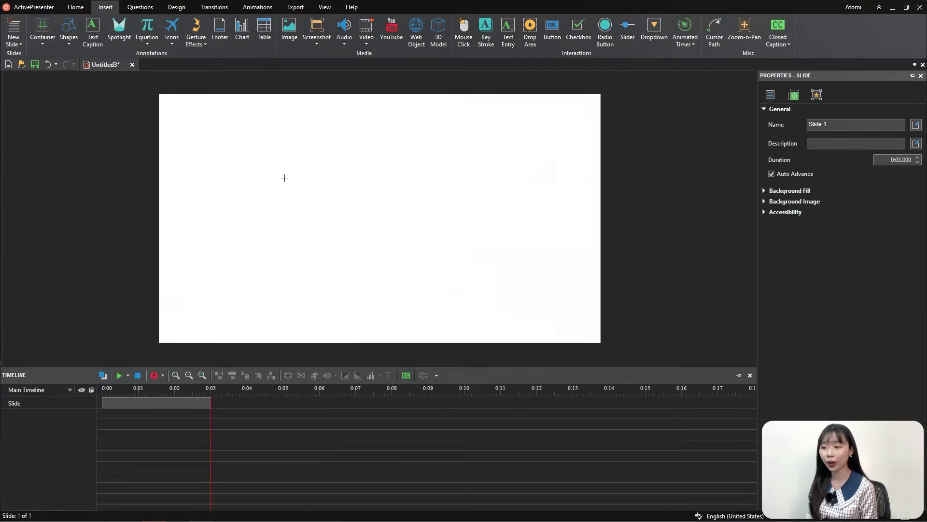
{"action": "left_click_drag", "start_coordinate": [281, 174], "coordinate": [457, 281]}
{"action": "left_click", "coordinate": [491, 269]}
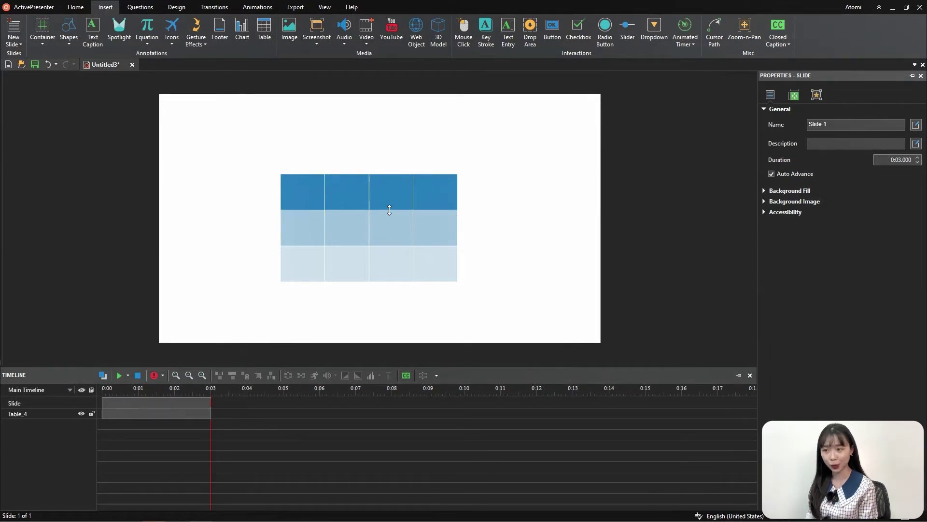
{"action": "left_click", "coordinate": [389, 209]}
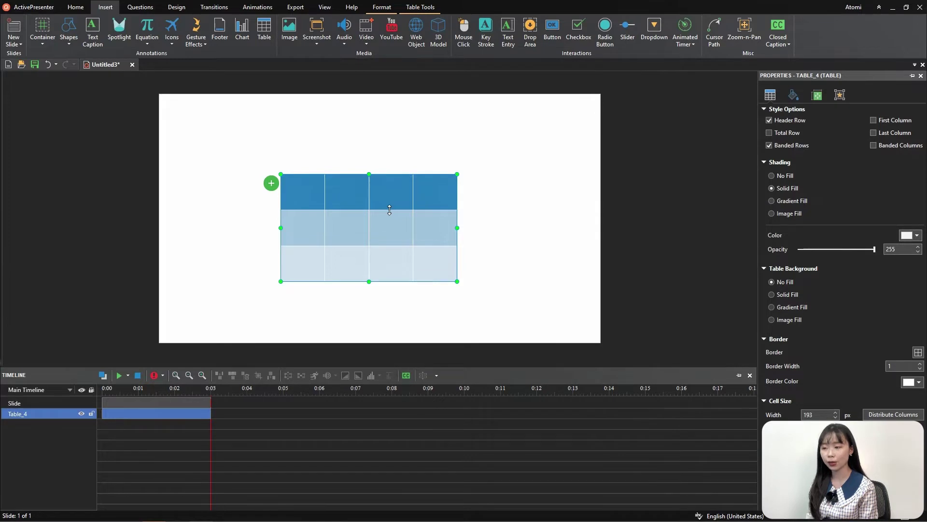
{"action": "left_click", "coordinate": [384, 167]}
{"action": "left_click", "coordinate": [390, 186]}
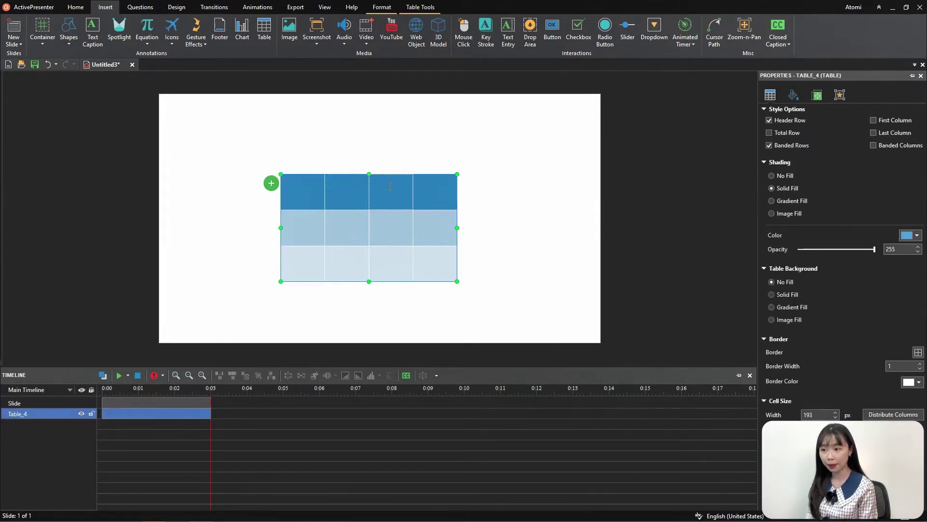
{"action": "left_click", "coordinate": [420, 7]}
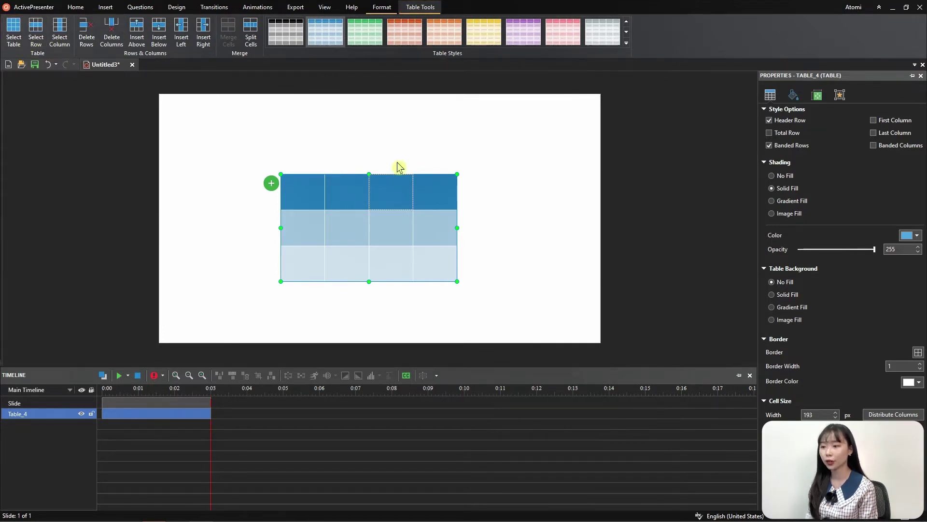
{"action": "left_click", "coordinate": [476, 206]}
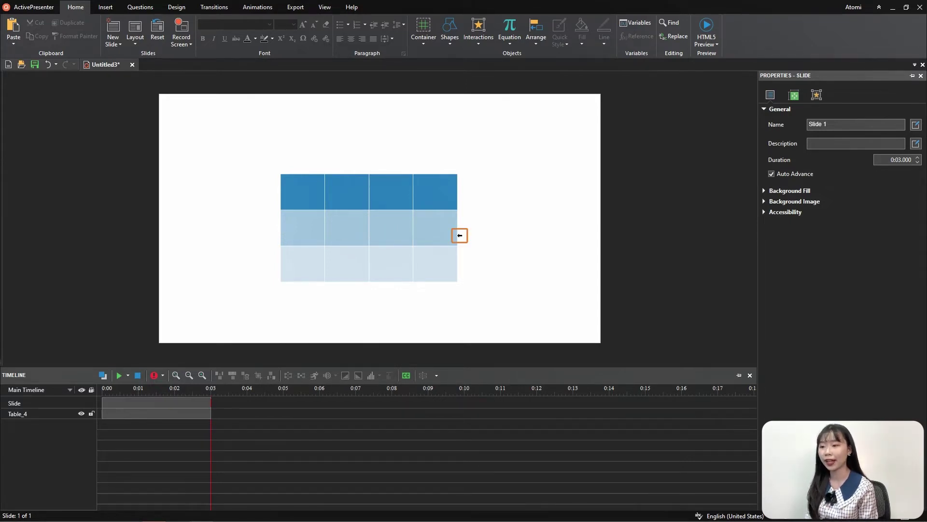
{"action": "left_click", "coordinate": [460, 236]}
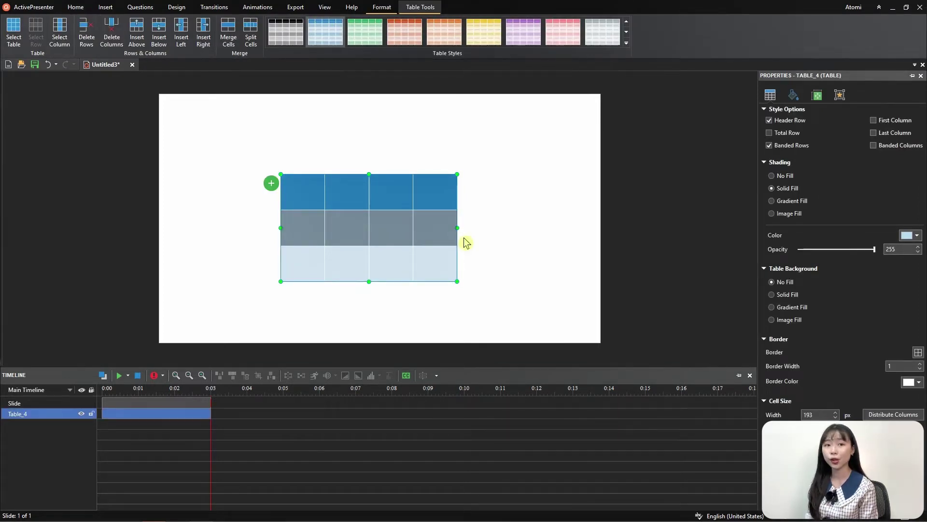
{"action": "left_click", "coordinate": [464, 242]}
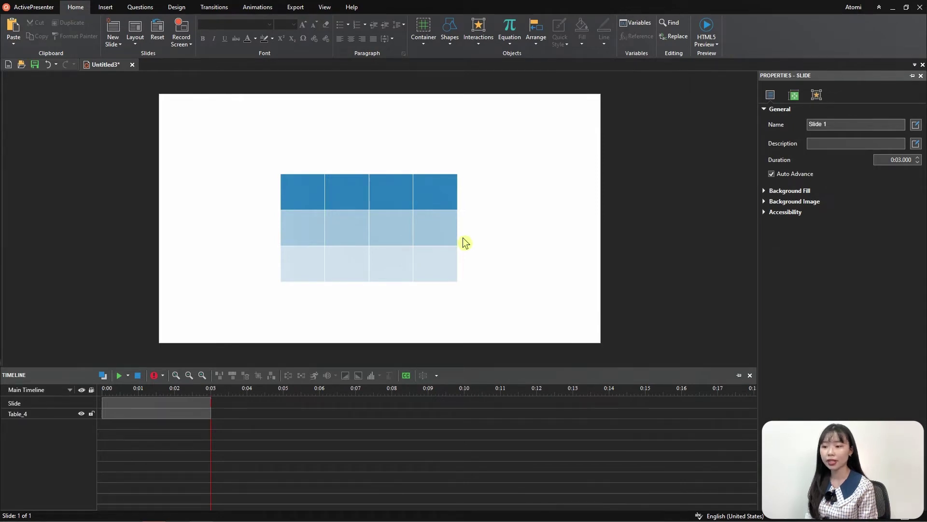
{"action": "left_click", "coordinate": [351, 170]}
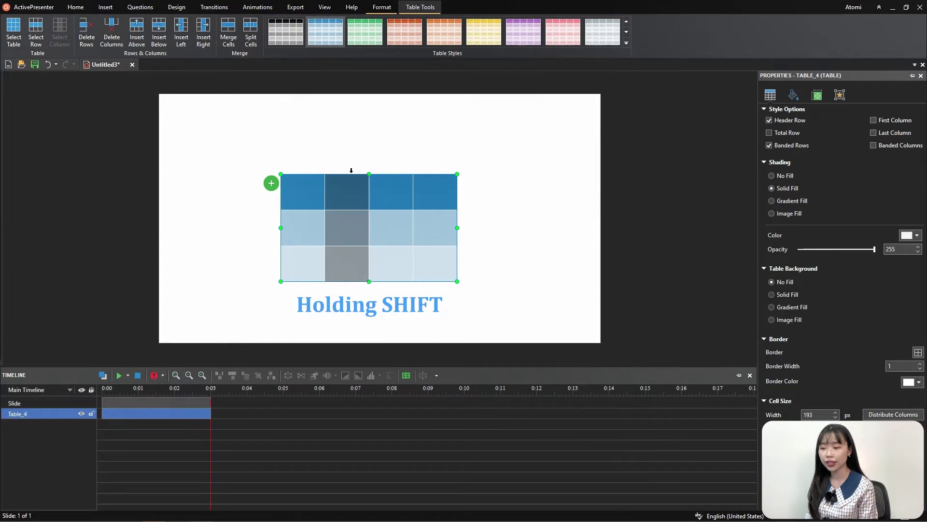
{"action": "left_click", "coordinate": [434, 170], "text": "shift"}
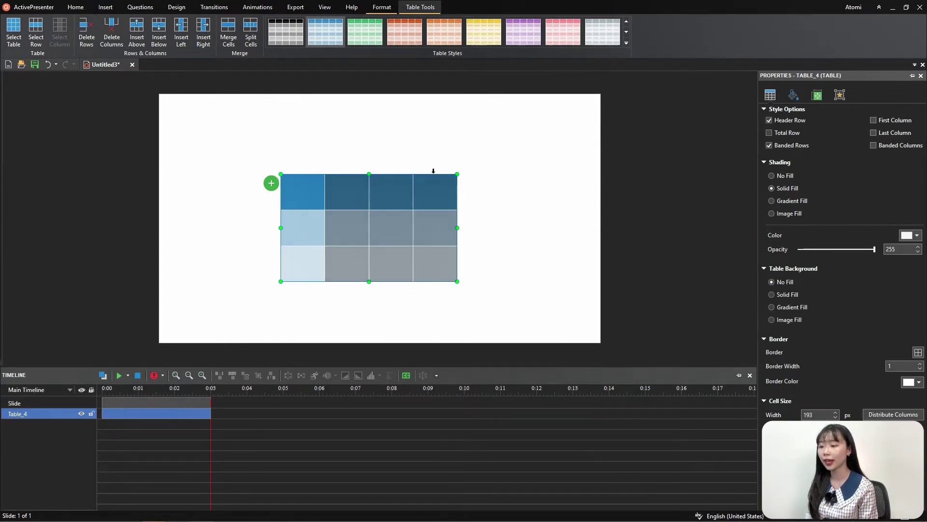
{"action": "left_click", "coordinate": [436, 206]}
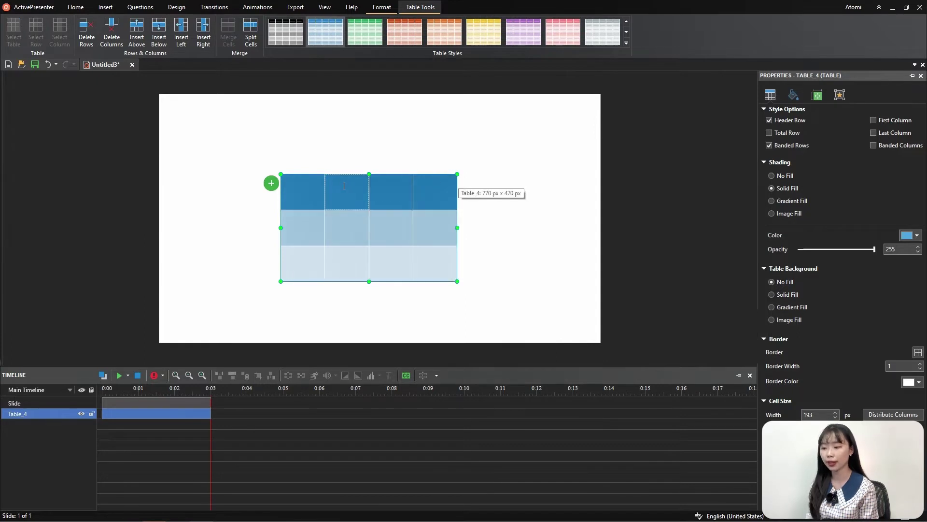
{"action": "left_click_drag", "start_coordinate": [333, 228], "coordinate": [439, 248]}
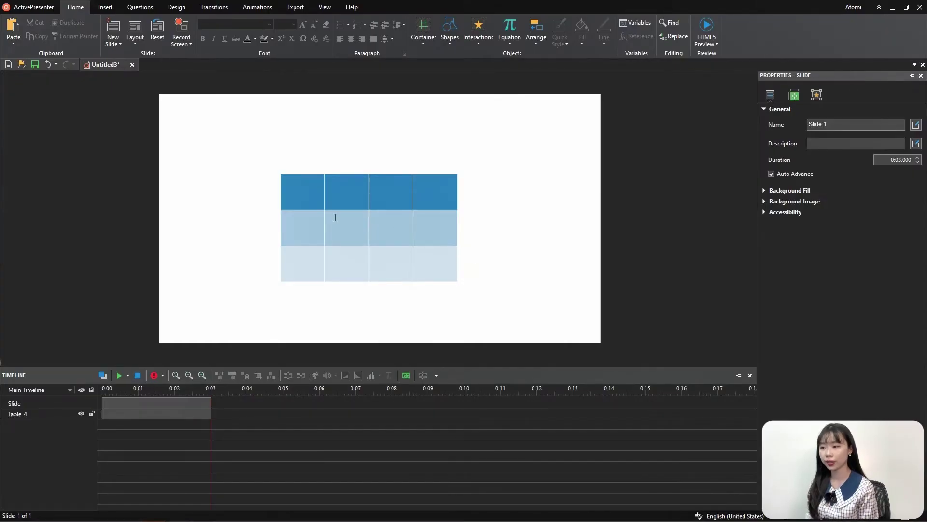
{"action": "left_click", "coordinate": [309, 202]}
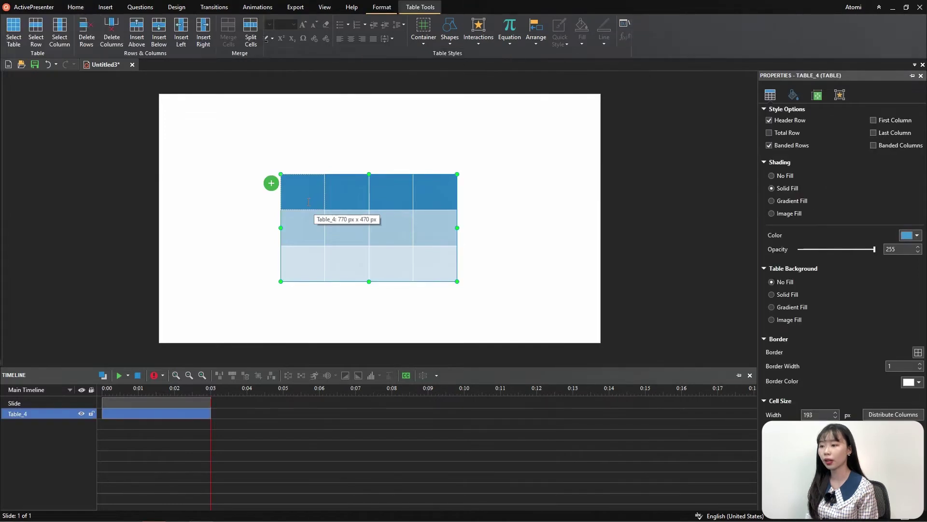
{"action": "right_click", "coordinate": [309, 202]}
{"action": "mouse_move", "coordinate": [441, 221]}
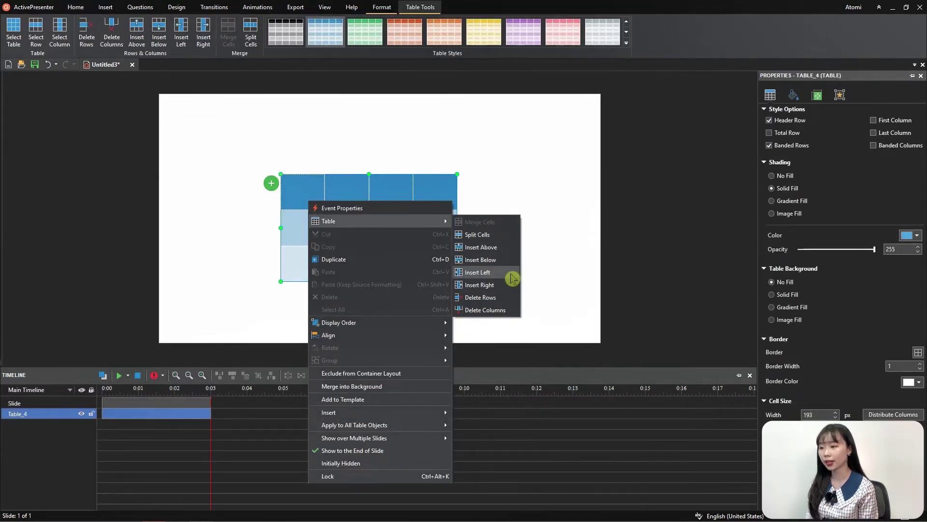
{"action": "left_click", "coordinate": [543, 298]}
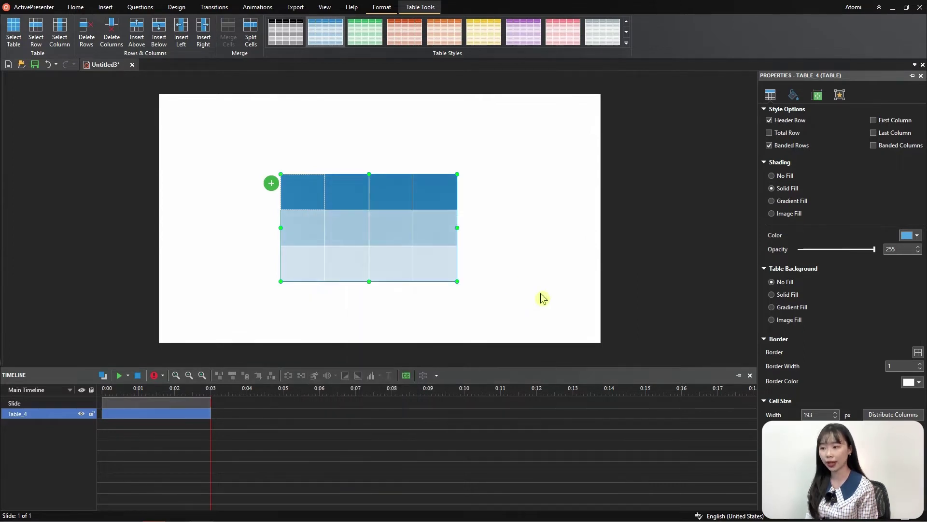
{"action": "left_click", "coordinate": [271, 184]}
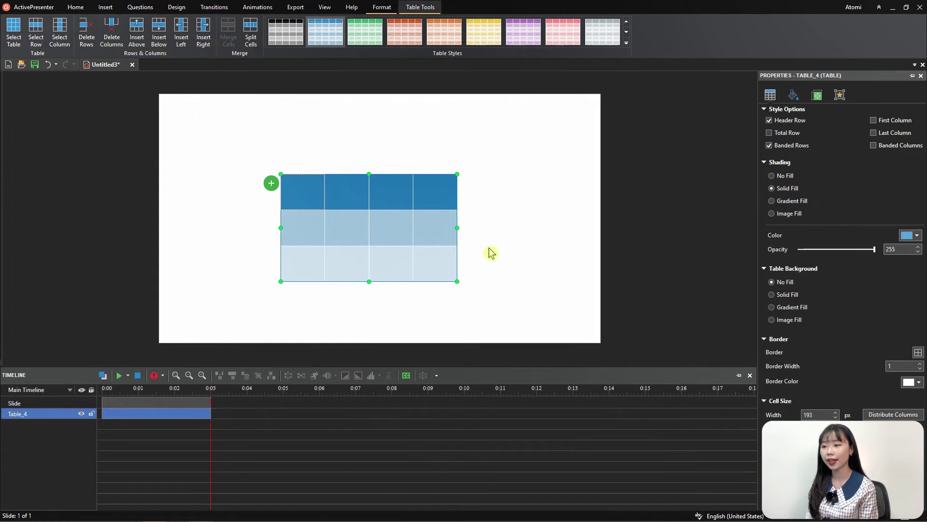
Step: Drag the table's corner to enlarge it to 984 × 623 px and show its Size & Properties
{"action": "mouse_move", "coordinate": [483, 287]}
{"action": "left_mouse_down"}
{"action": "mouse_move", "coordinate": [519, 326]}
{"action": "mouse_move", "coordinate": [498, 293]}
{"action": "left_mouse_up"}
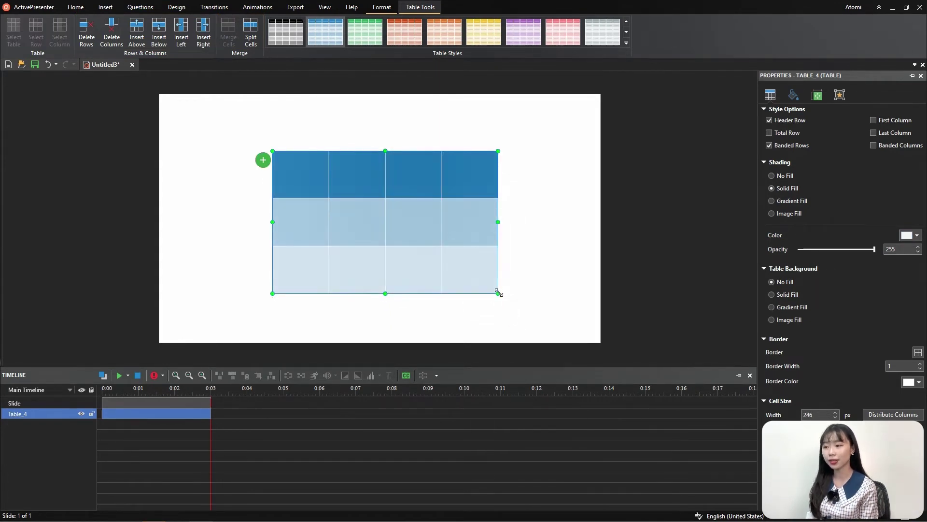
{"action": "left_click", "coordinate": [817, 95]}
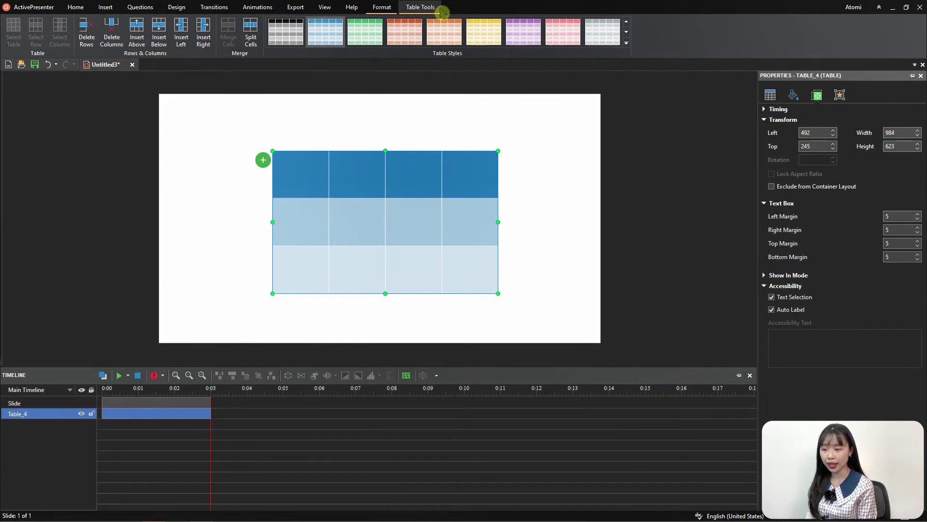
Step: Apply the purple Medium table style and show the Table formatting properties
{"action": "left_click", "coordinate": [627, 43]}
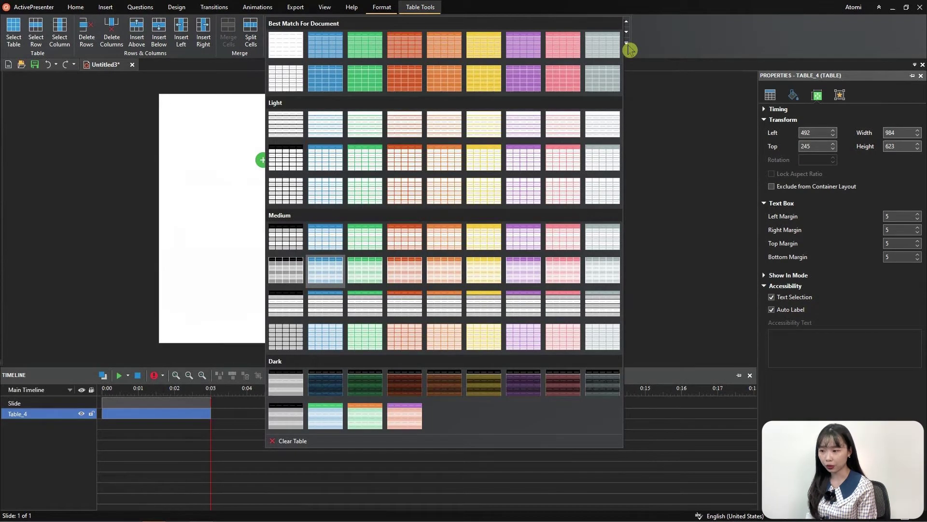
{"action": "left_click", "coordinate": [534, 274]}
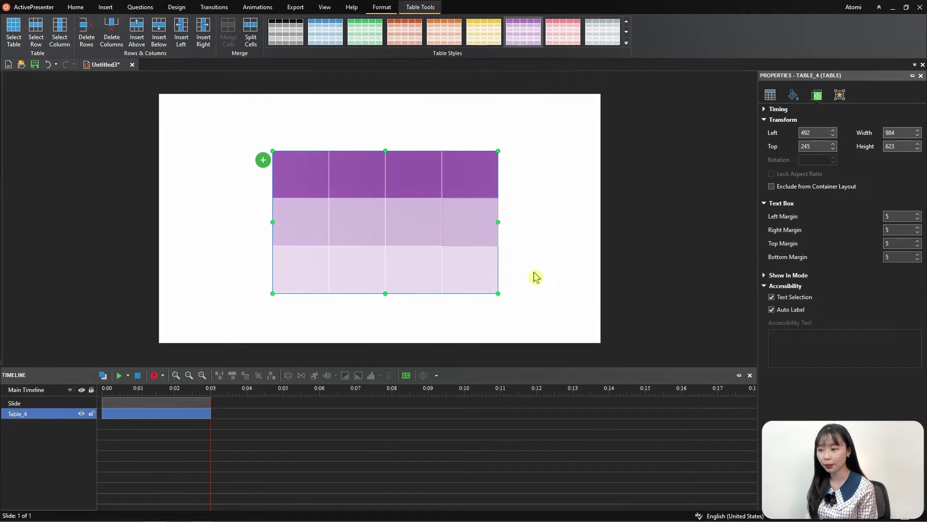
{"action": "left_click", "coordinate": [770, 95]}
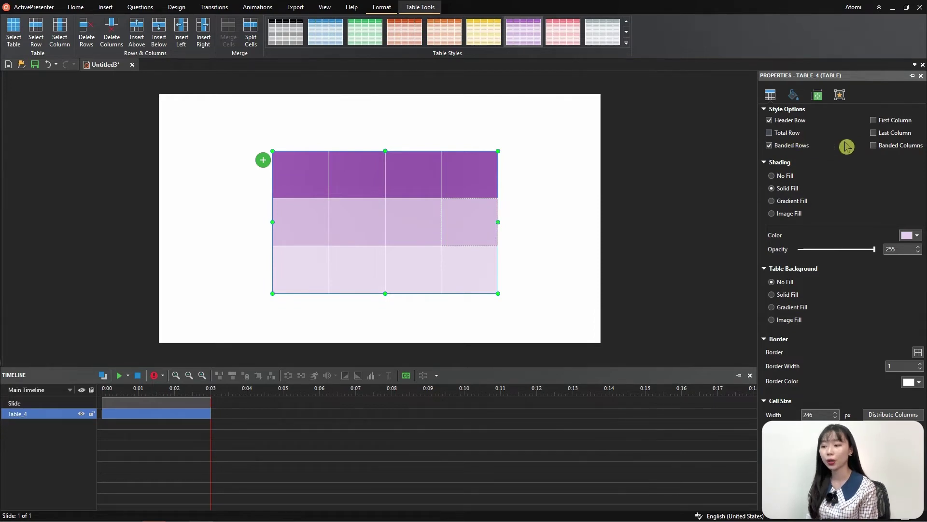
Step: Toggle Banded Columns on and off twice, leaving it unchecked so only banded rows remain
{"action": "left_click", "coordinate": [874, 146]}
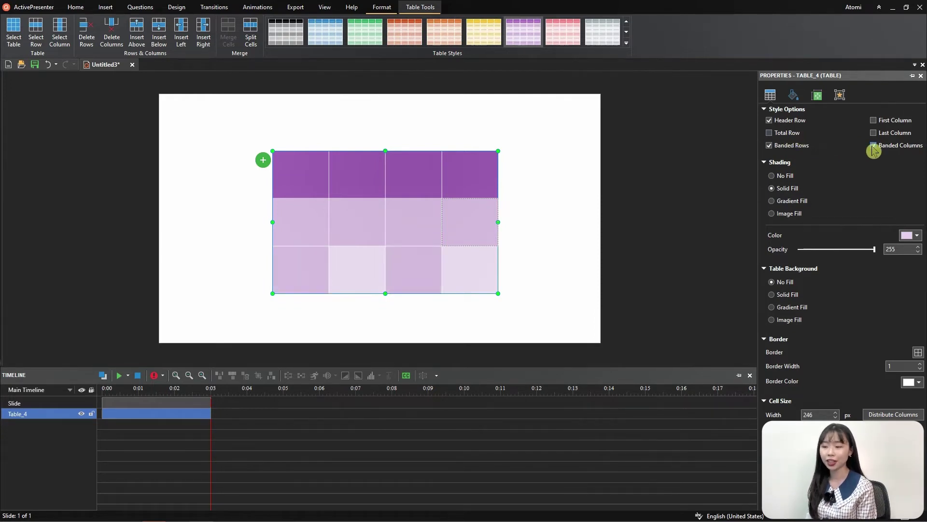
{"action": "left_click", "coordinate": [873, 146]}
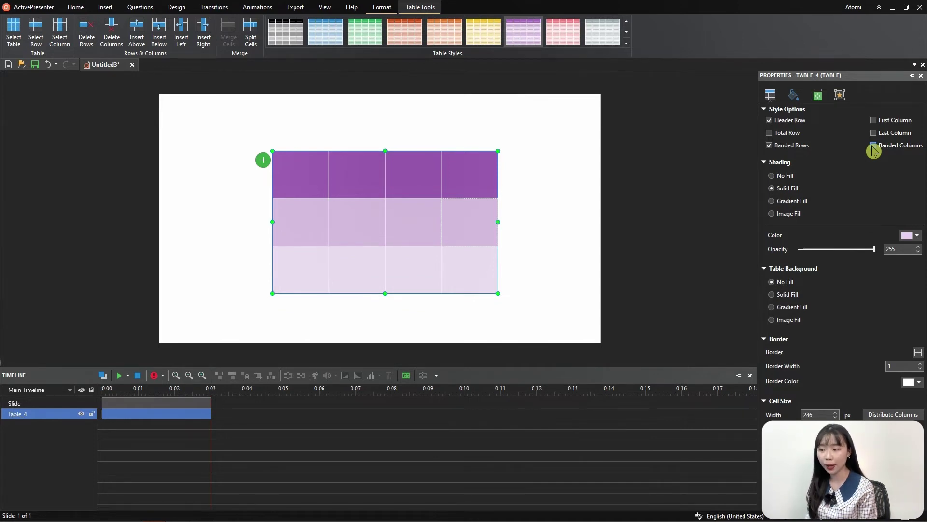
{"action": "left_click", "coordinate": [873, 147]}
{"action": "left_click", "coordinate": [873, 147]}
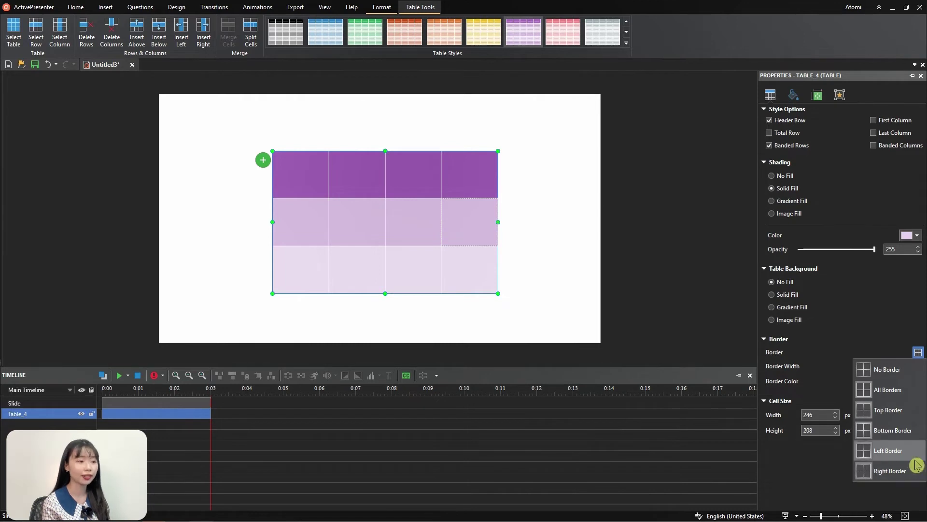
Step: Set the table's border width to 9 px and keep the border colour white
{"action": "left_click", "coordinate": [845, 356]}
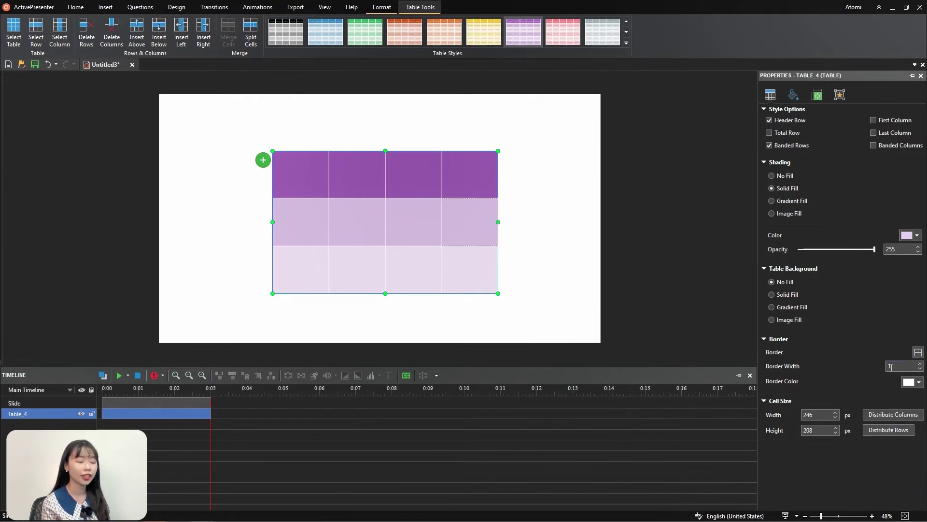
{"action": "left_click", "coordinate": [920, 363]}
{"action": "left_click", "coordinate": [920, 364]}
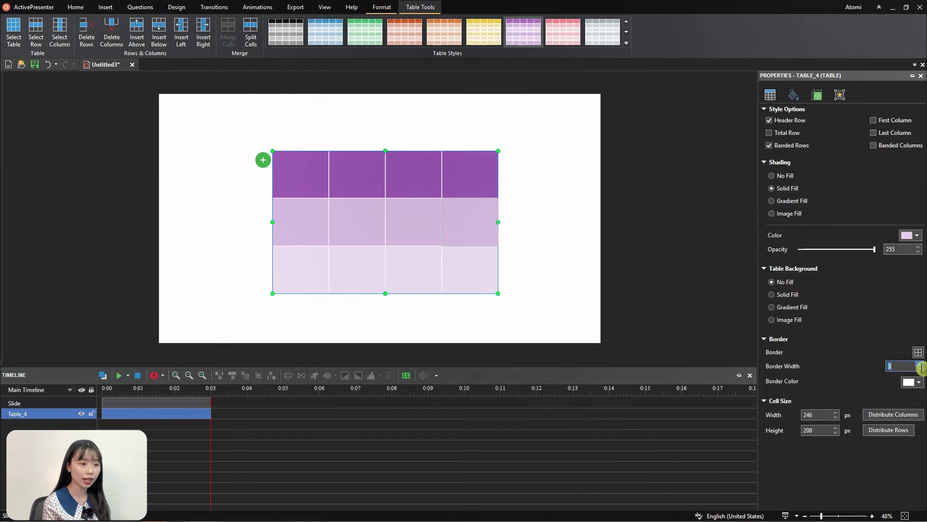
{"action": "left_click", "coordinate": [920, 364]}
{"action": "left_click", "coordinate": [920, 364]}
{"action": "left_click", "coordinate": [920, 363]}
{"action": "left_click", "coordinate": [921, 364]}
{"action": "left_click", "coordinate": [921, 364]}
{"action": "left_click", "coordinate": [921, 364]}
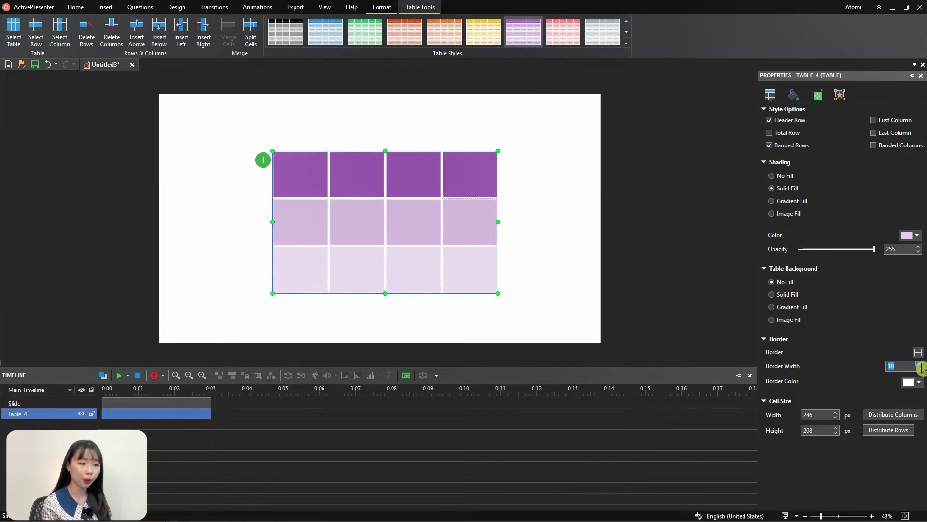
{"action": "left_click", "coordinate": [921, 364]}
{"action": "left_click", "coordinate": [921, 368]}
{"action": "left_click", "coordinate": [921, 368]}
{"action": "left_click", "coordinate": [920, 368]}
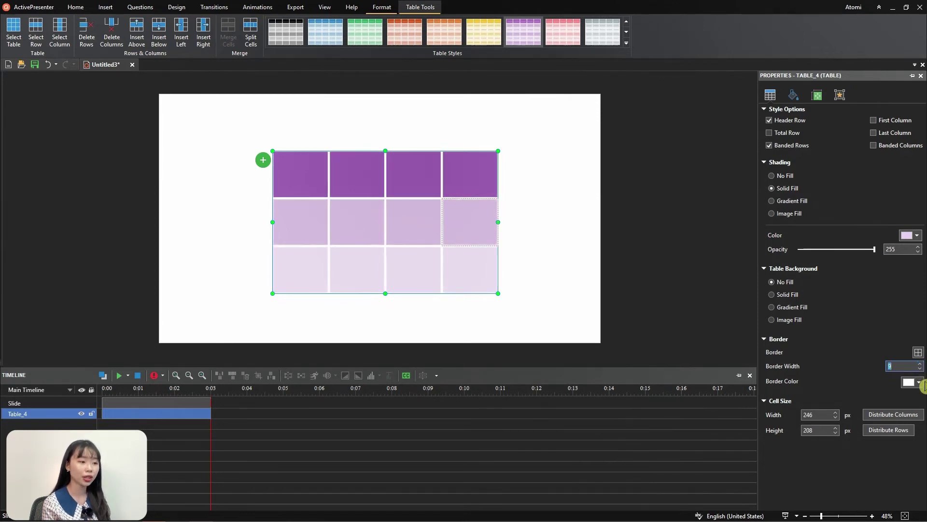
{"action": "left_click", "coordinate": [921, 382]}
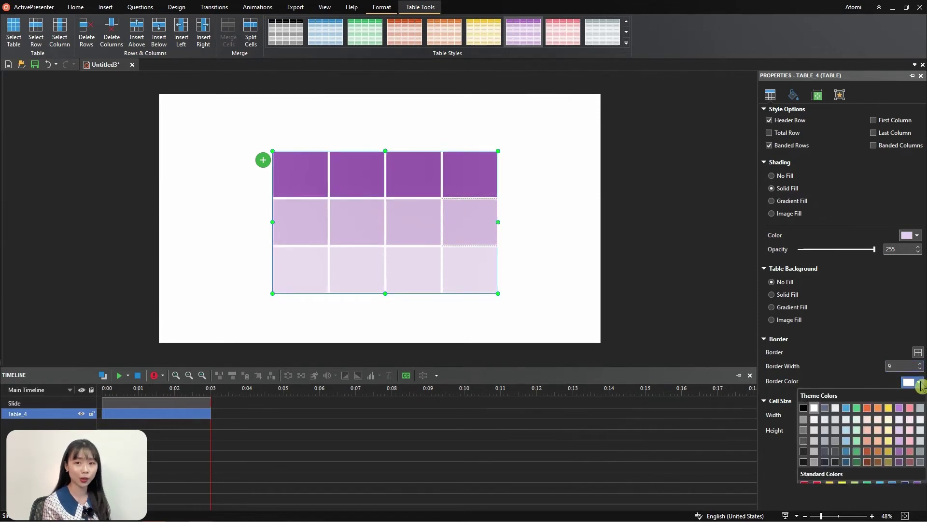
{"action": "left_click", "coordinate": [870, 381]}
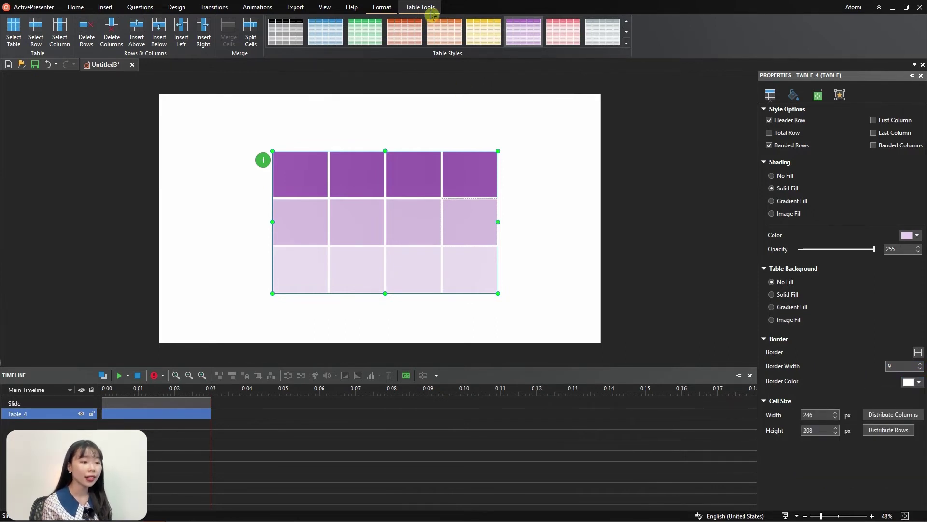
{"action": "left_click", "coordinate": [626, 44]}
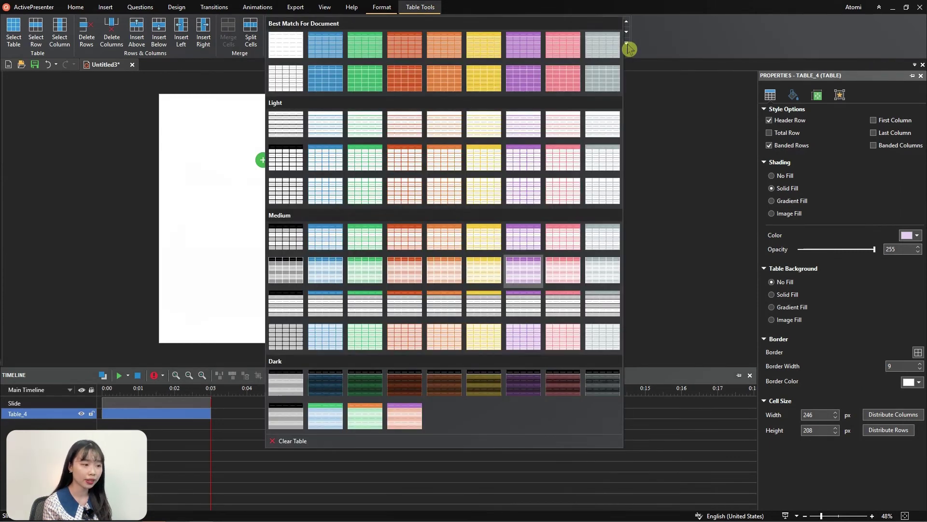
{"action": "left_click", "coordinate": [560, 442]}
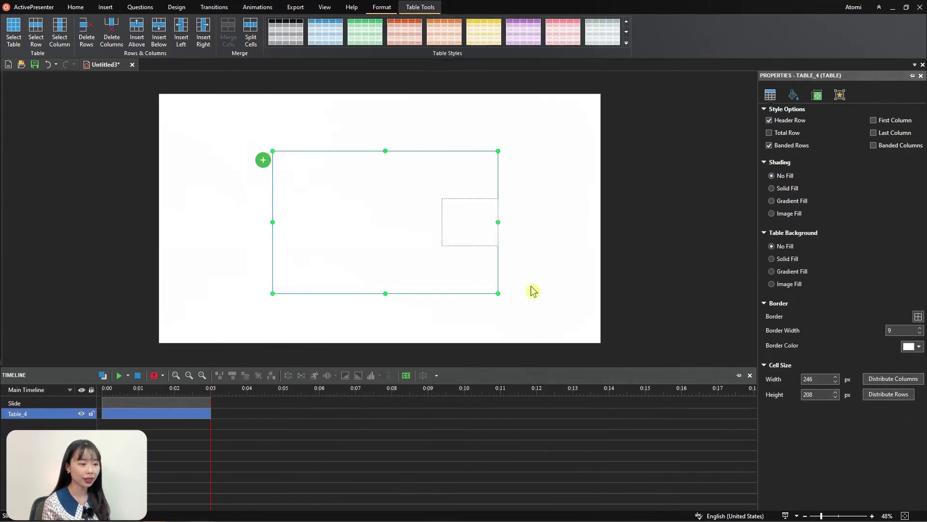
{"action": "key", "text": "ctrl+z"}
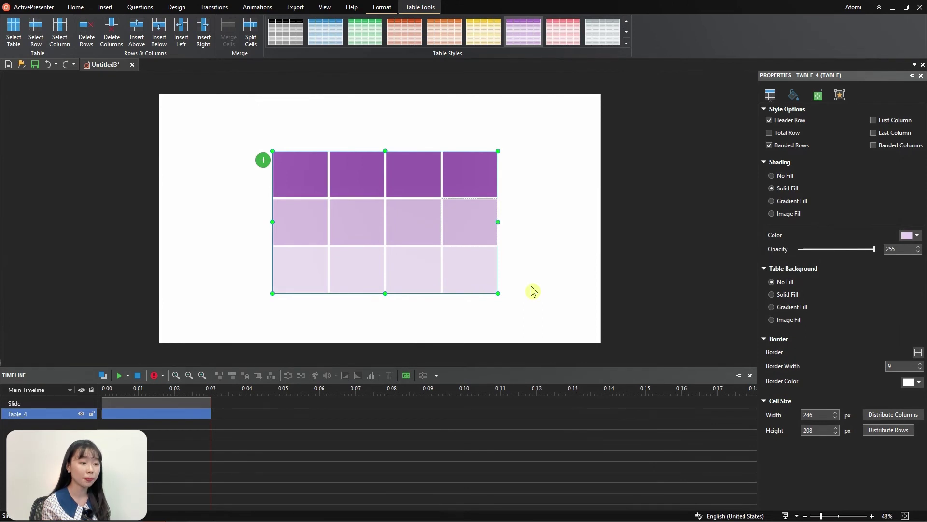
{"action": "left_click", "coordinate": [794, 294]}
{"action": "left_click", "coordinate": [799, 306]}
{"action": "left_click", "coordinate": [789, 285]}
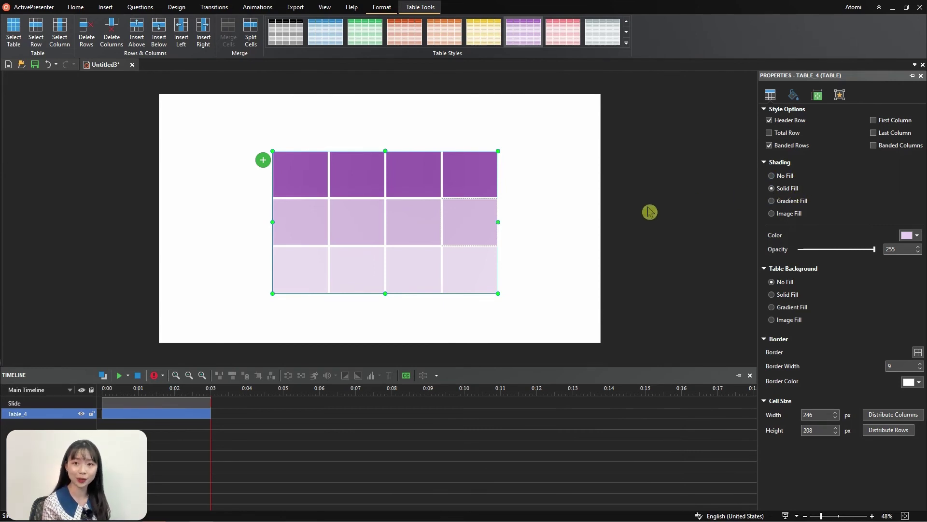
Step: Select the row 3, column 2 cell and show its Shading Color choices
{"action": "left_click", "coordinate": [374, 271]}
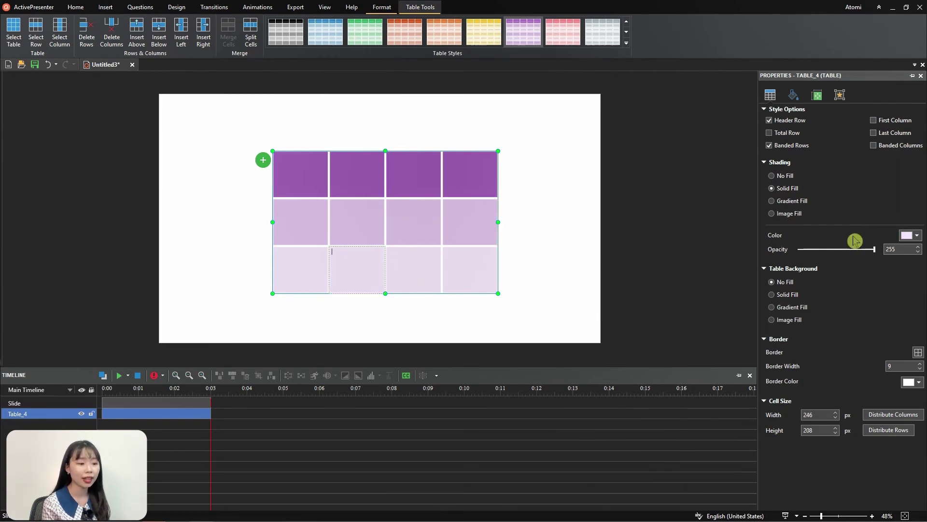
{"action": "left_click", "coordinate": [919, 237]}
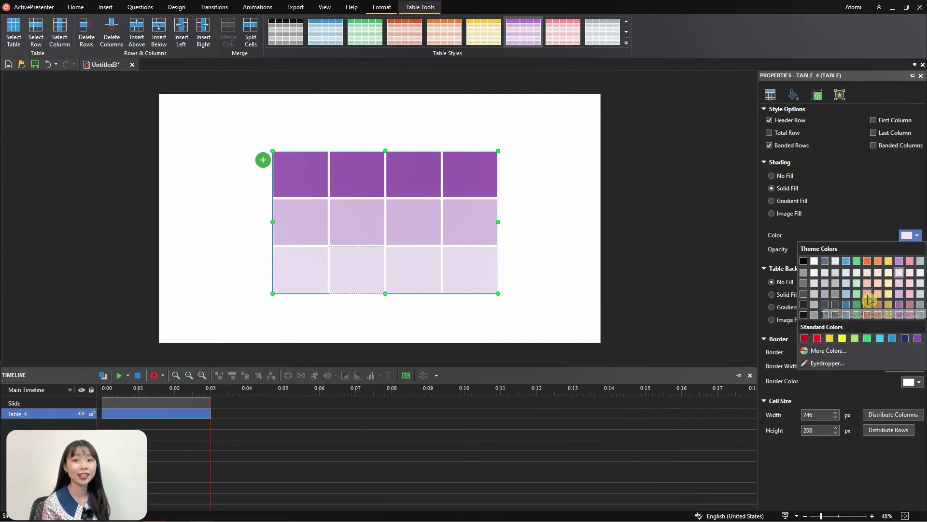